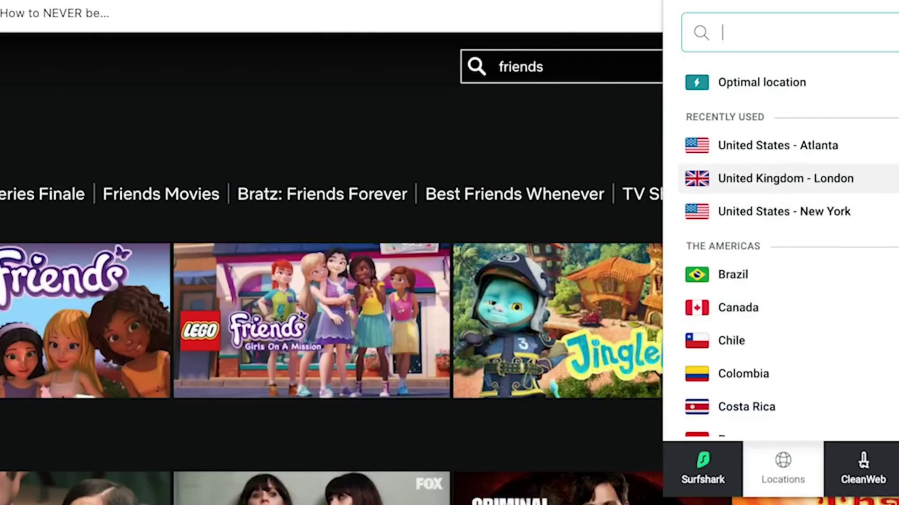
Step: Connect the VPN to the United Kingdom - London location
left_click(786, 179)
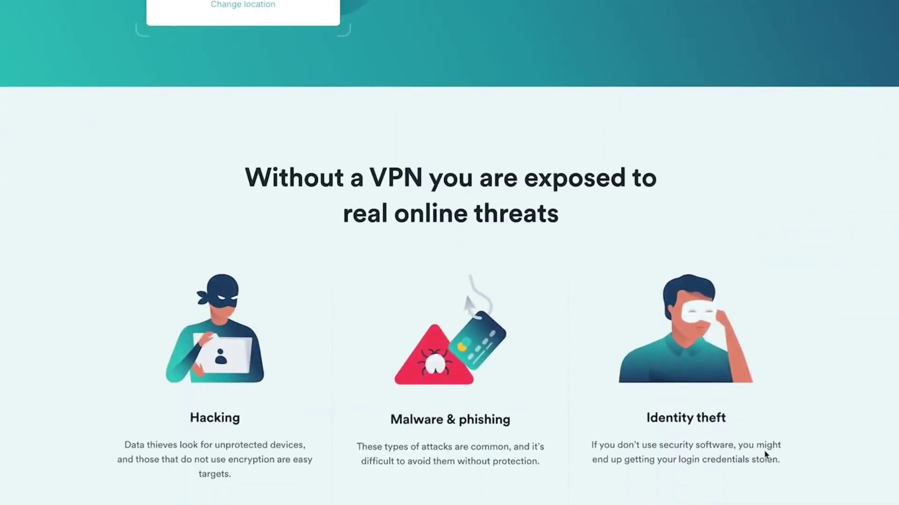
scroll(766, 454, "down", 3)
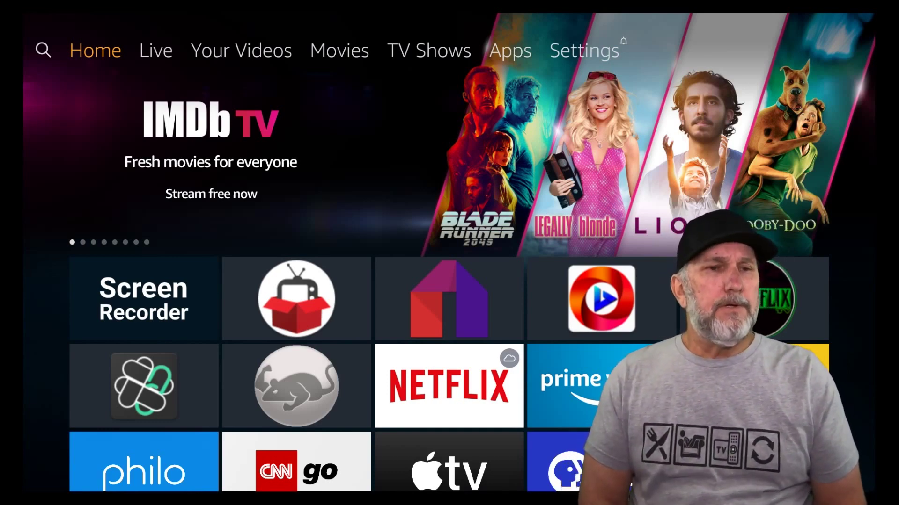
Step: Start a search on the Fire TV and enter "Es" as the query
key("Left")
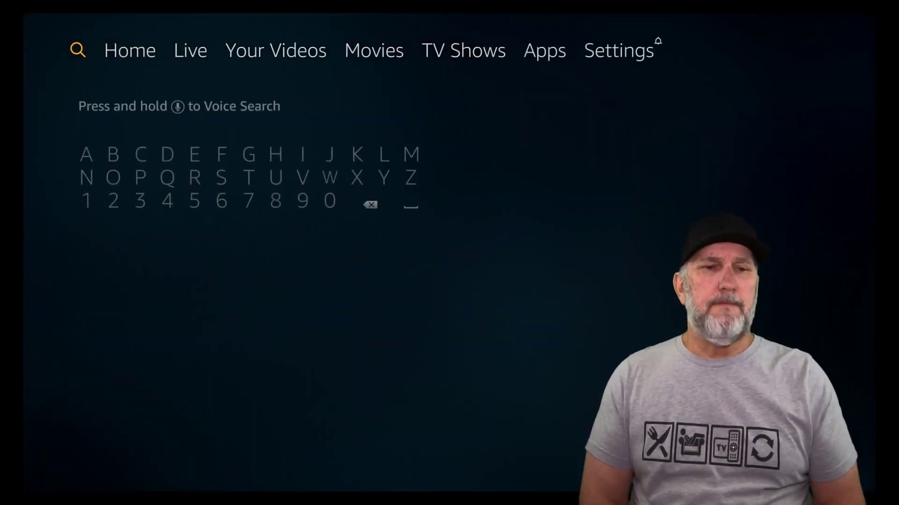
key("Down")
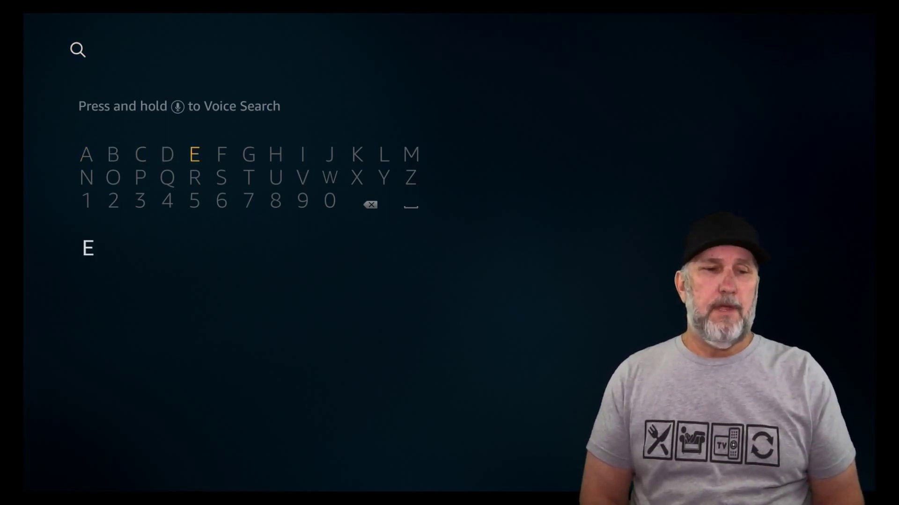
key("Down")
key("Right")
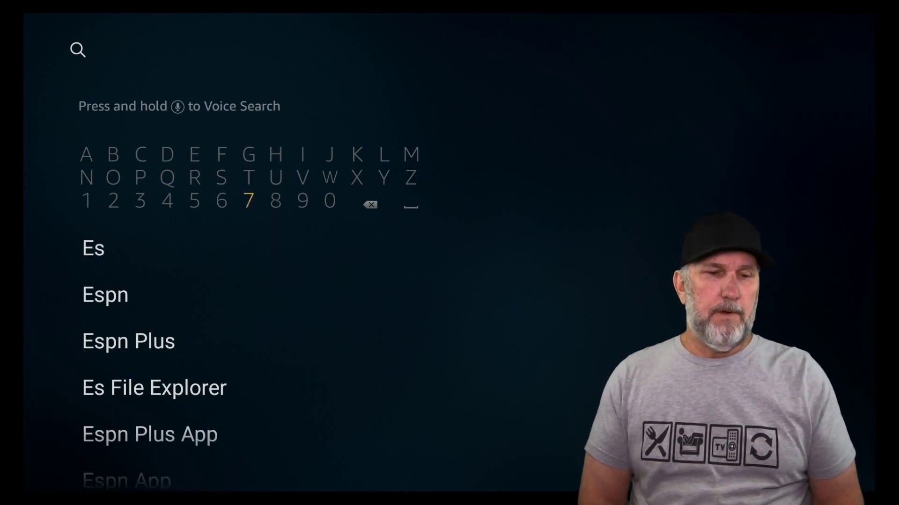
Step: Choose the Es File Explorer suggestion and download the free ES File Explorer File Manager app
key("Down")
key("Down")
key("Down")
key("Down")
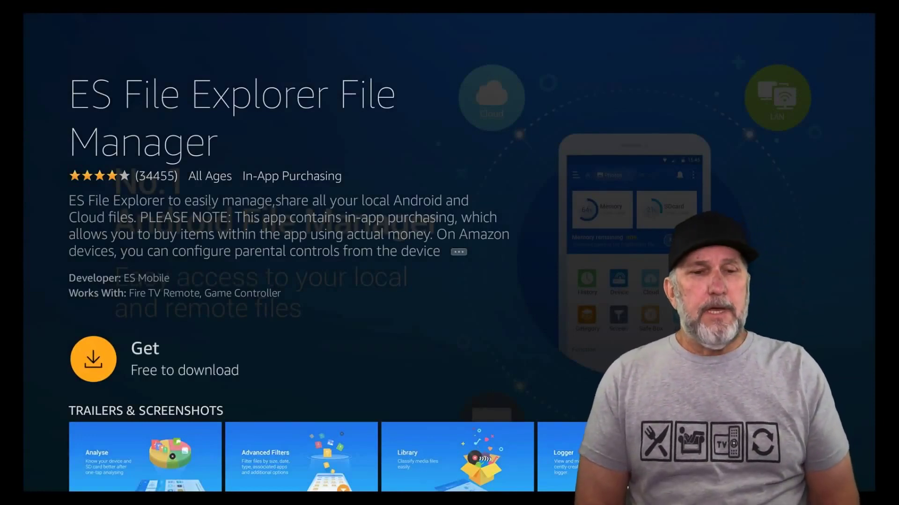
key("Return")
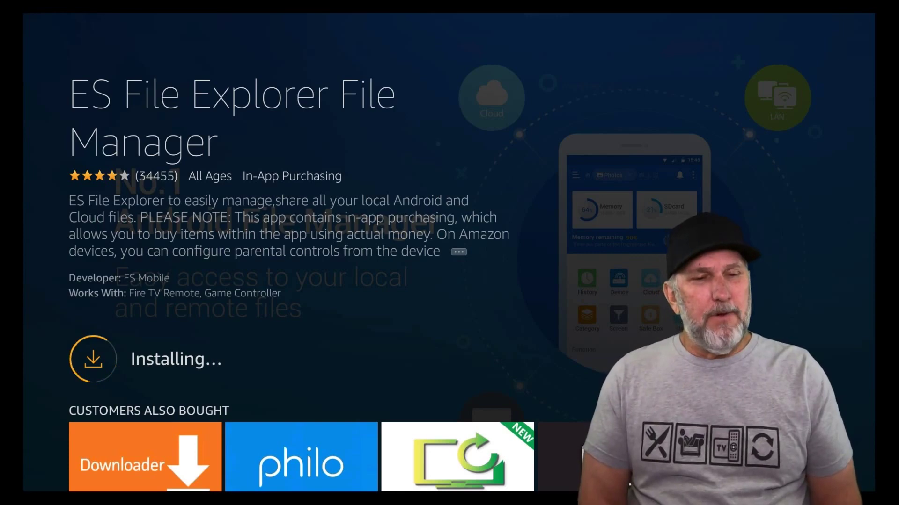
Step: Open Downloader from the installed apps and bring up text entry for its browser's search box
key("Down")
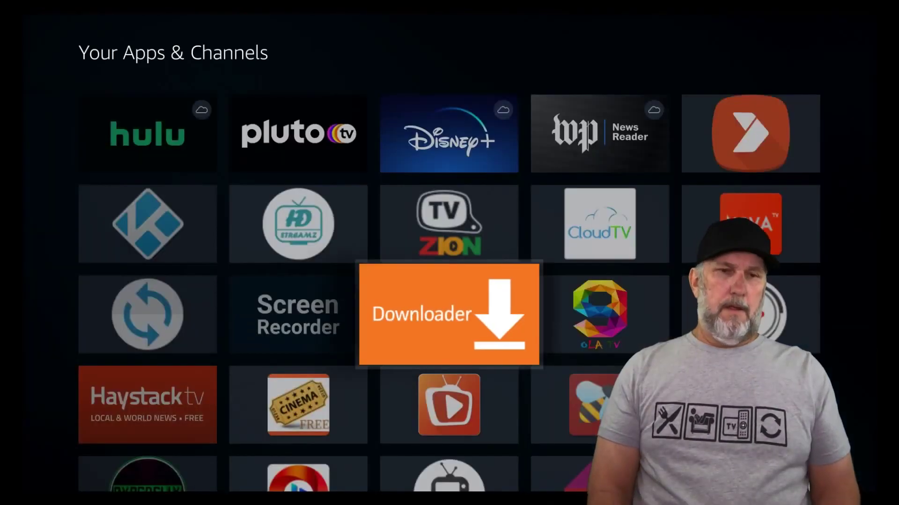
key("Return")
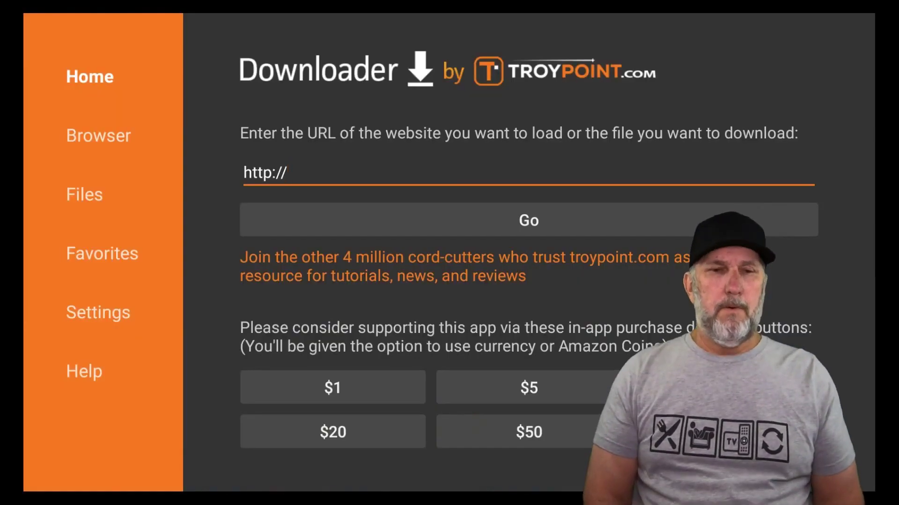
key("Return")
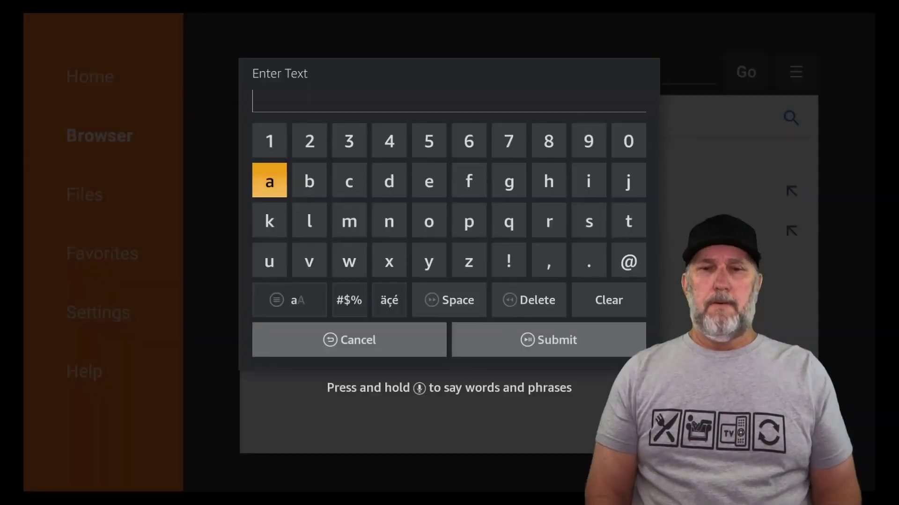
Step: Enter "speed" in the browser's search text field
key("Right")
key("Right")
key("Right")
key("Right")
key("Down")
key("Right")
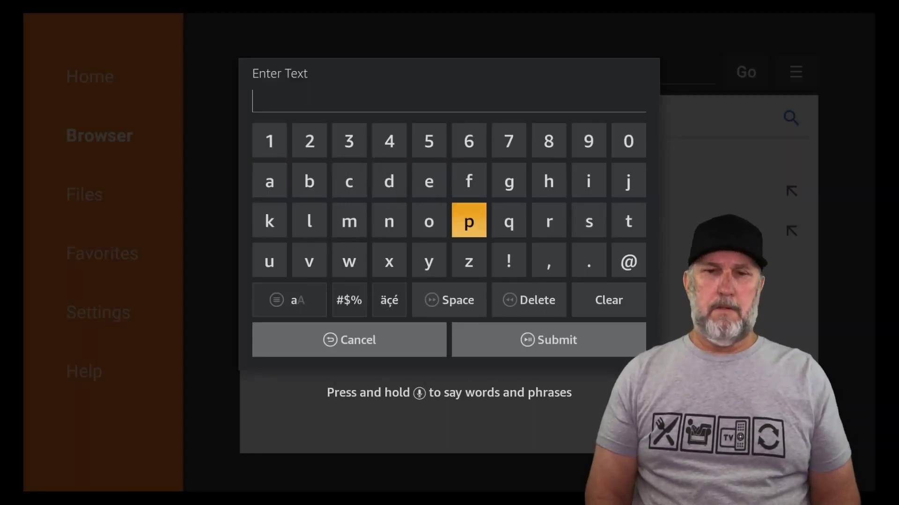
key("Right")
key("Right")
key("Right")
key("Return")
key("Right")
key("Left")
key("Left")
key("Left")
key("Left")
key("Return")
key("Up")
key("Left")
key("Return")
key("Return")
key("Down")
key("Left")
key("Up")
key("Return")
Step: Extend the search query to "speed test"
key("Down")
key("Down")
key("Down")
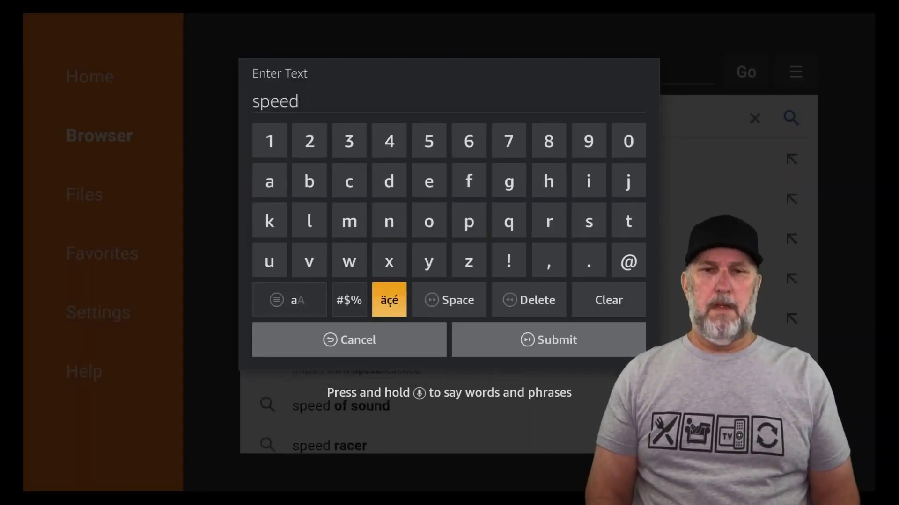
key("Right")
key("Return")
key("Up")
key("Up")
key("Right")
key("Right")
key("Right")
key("Right")
key("Right")
key("Return")
key("Up")
key("Left")
key("Left")
key("Left")
key("Left")
key("Left")
key("Return")
key("Down")
key("Right")
key("Right")
key("Right")
key("Right")
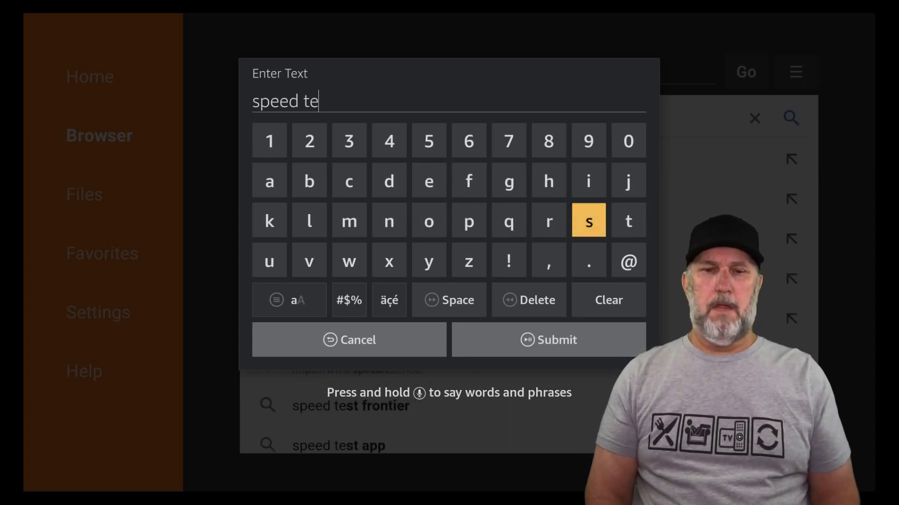
key("Return")
key("Right")
key("Return")
Step: Submit the search and run the internet speed test offered in the Google results
key("Down")
key("Down")
key("Down")
key("Return")
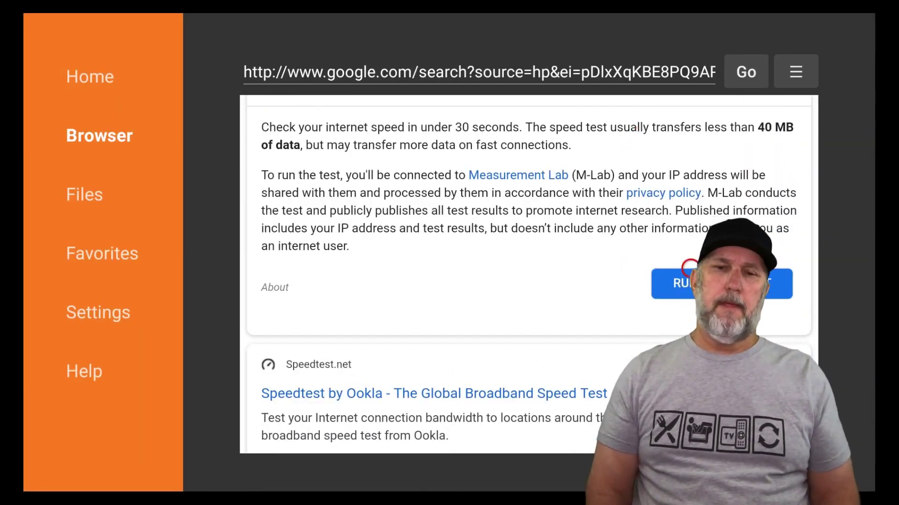
left_click(761, 283)
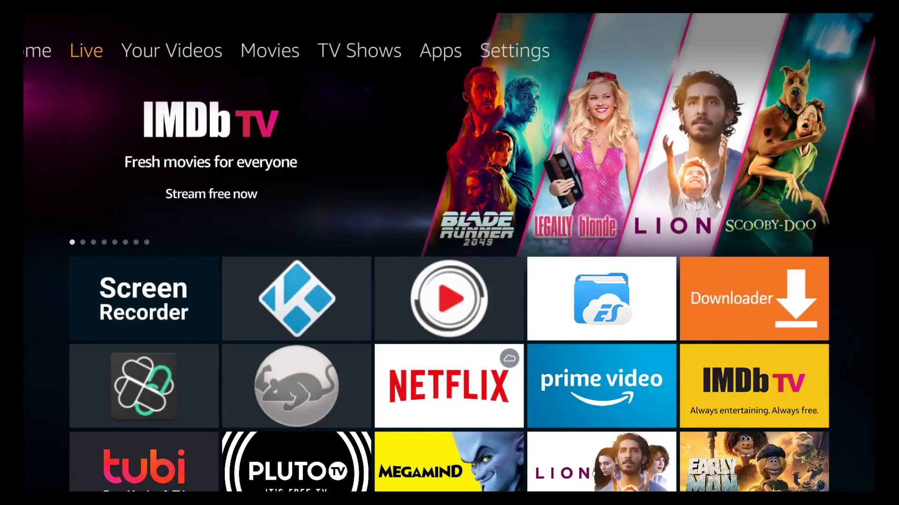
Step: Open the Network options in the Fire TV settings
key("Right")
key("Right")
key("Right")
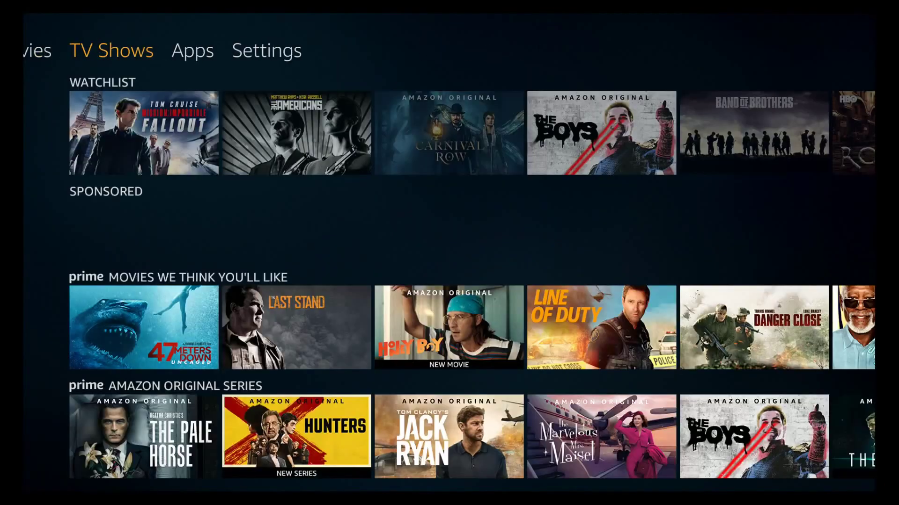
key("Right")
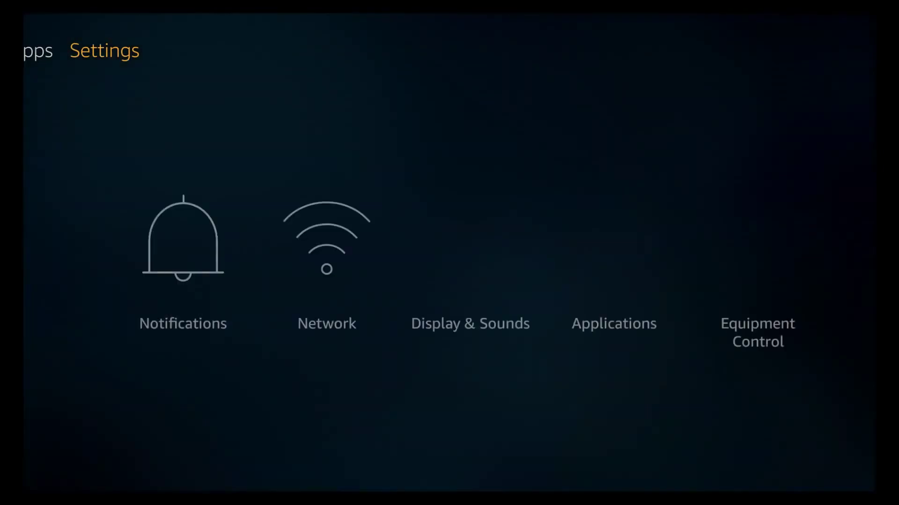
key("Down")
key("Right")
key("Return")
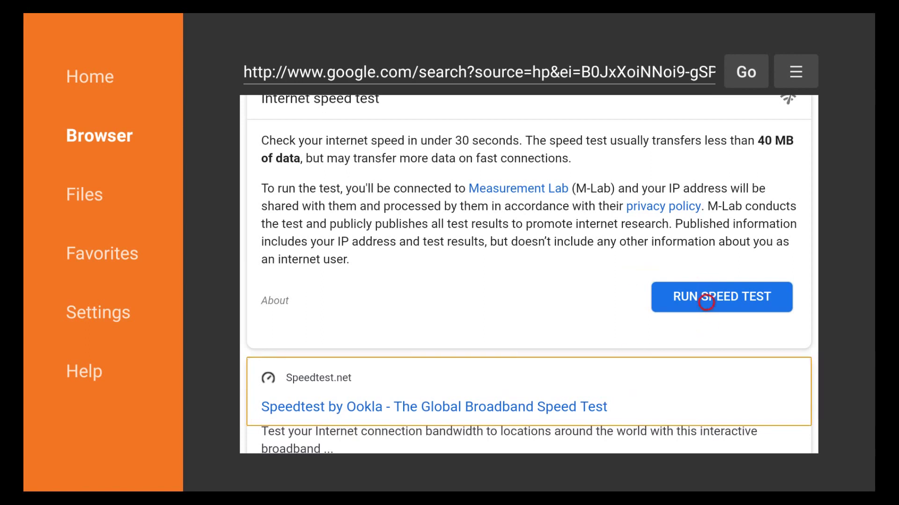
Step: Run the Google internet speed test again in Downloader's browser
left_click(706, 302)
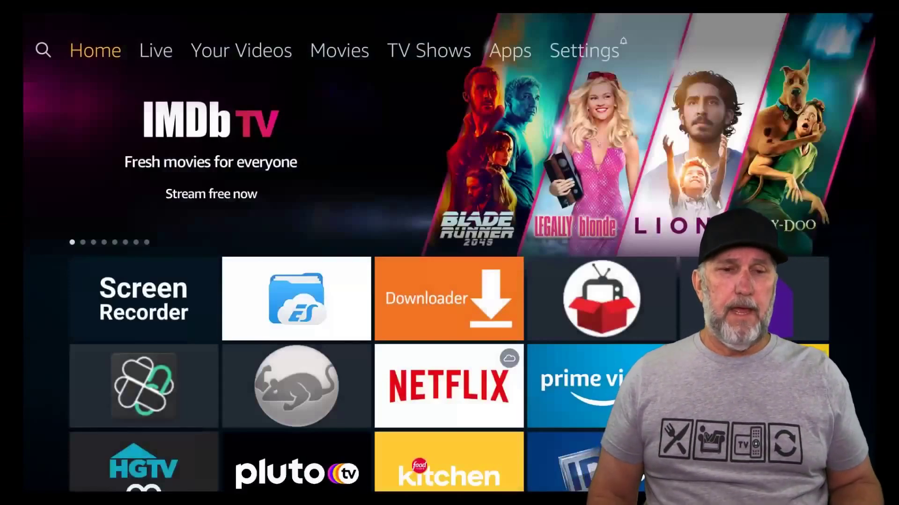
Step: Open ES File Explorer from the recent apps on the home screen
key("Down")
key("Down")
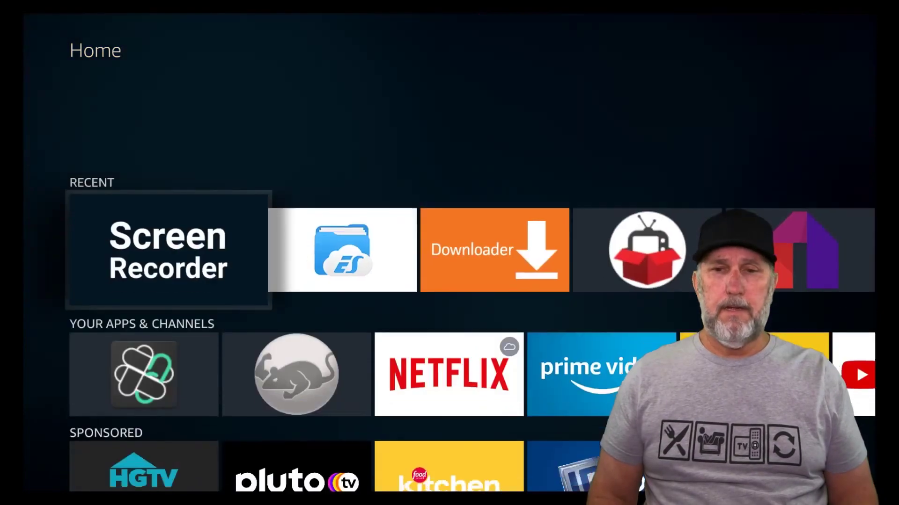
key("Right")
key("Return")
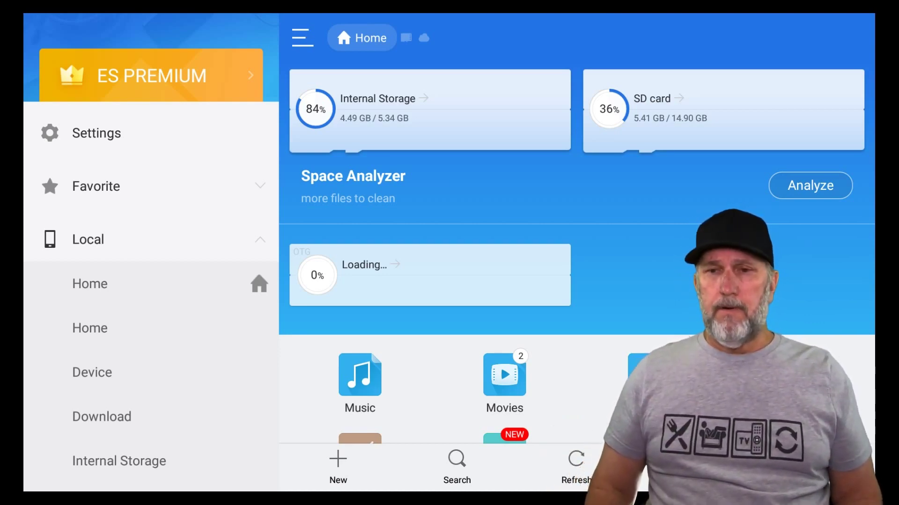
Step: Open the SD card storage in ES File Explorer and go down through its files and folders
left_click(810, 186)
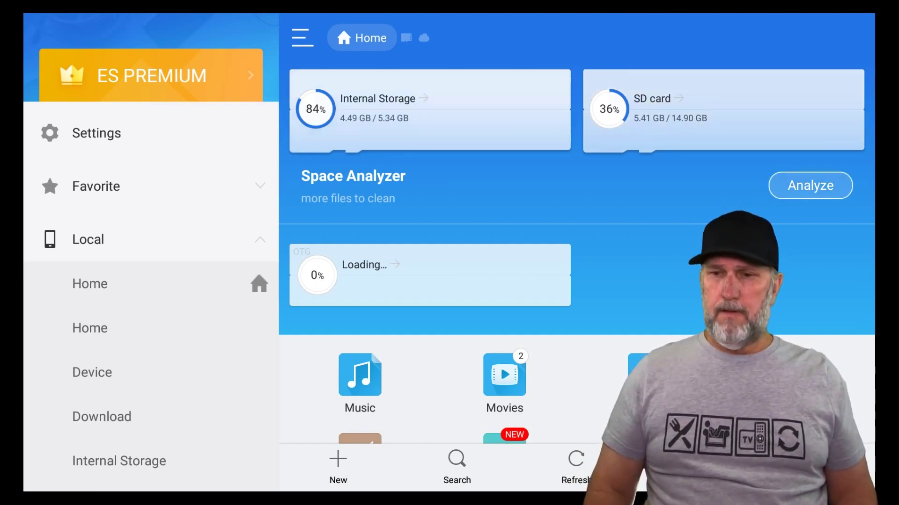
key("Return")
key("Down")
key("Down")
key("Down")
key("Down")
key("Down")
key("Down")
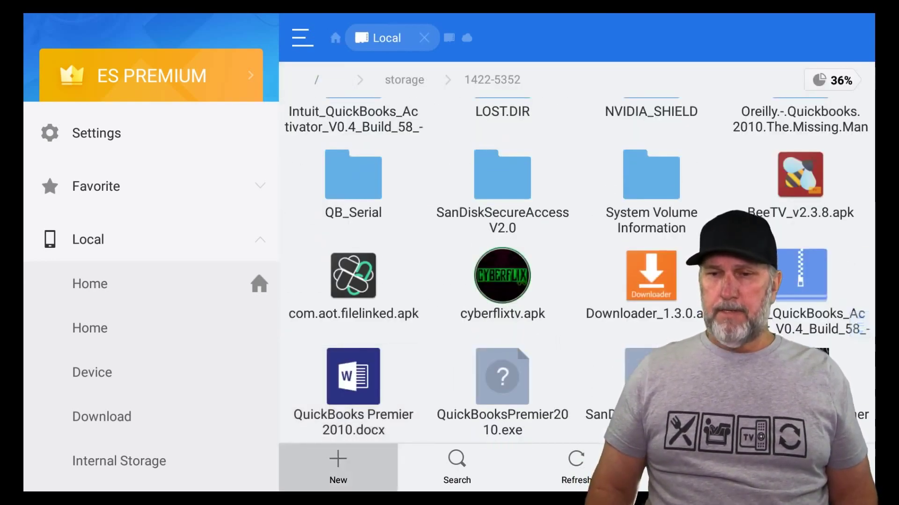
Step: Open the media file in the same row as QuickBooks Premier 2010.docx
key("Up")
key("Right")
key("Right")
key("Right")
key("Left")
key("Left")
key("Left")
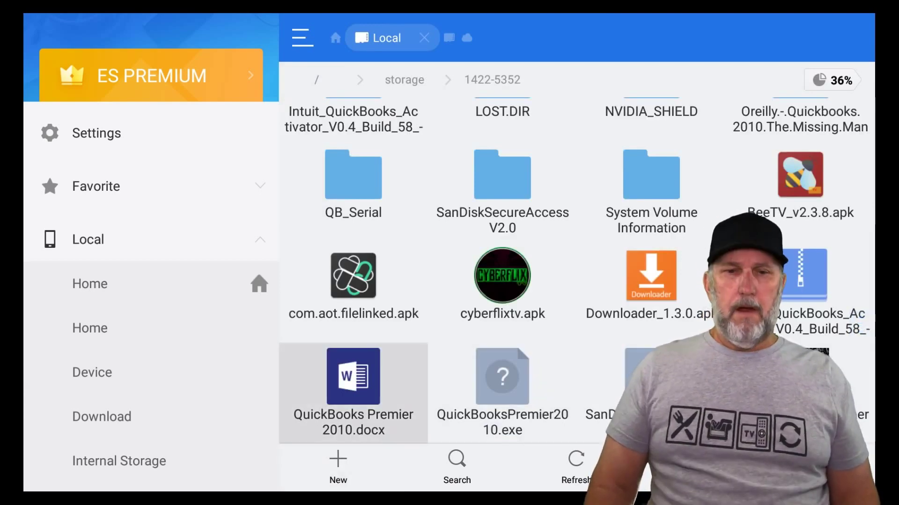
key("Right")
key("Right")
key("Right")
key("Return")
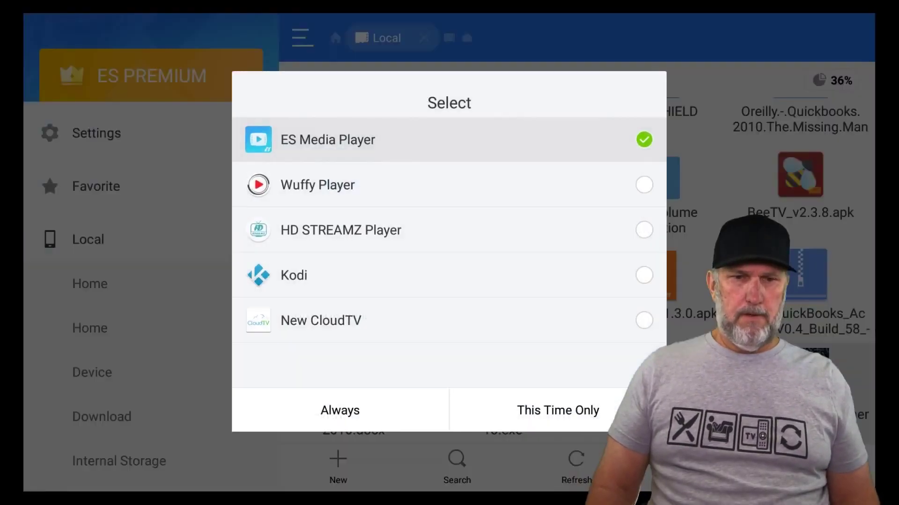
Step: Go to Kodi in the list of players offered for the media file
key("Down")
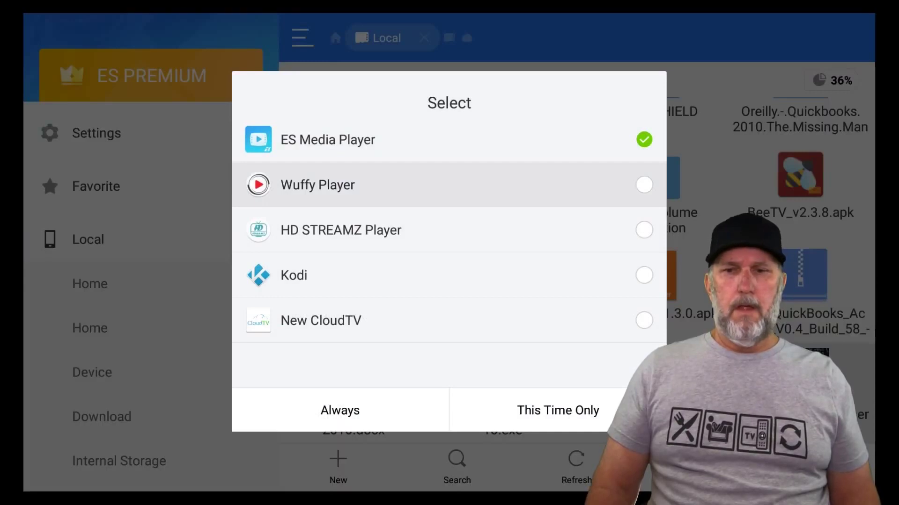
key("Down")
key("Down")
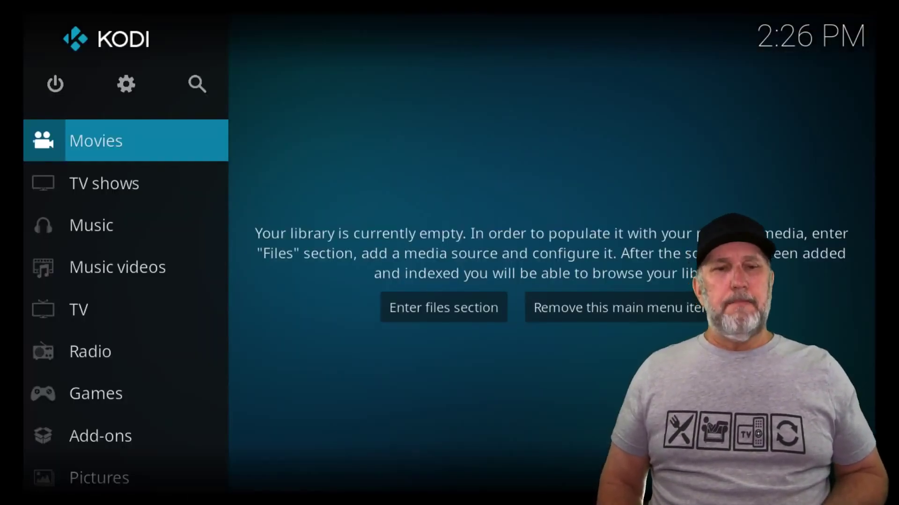
Step: Leave Kodi and return to the Fire TV home screen
key("Home")
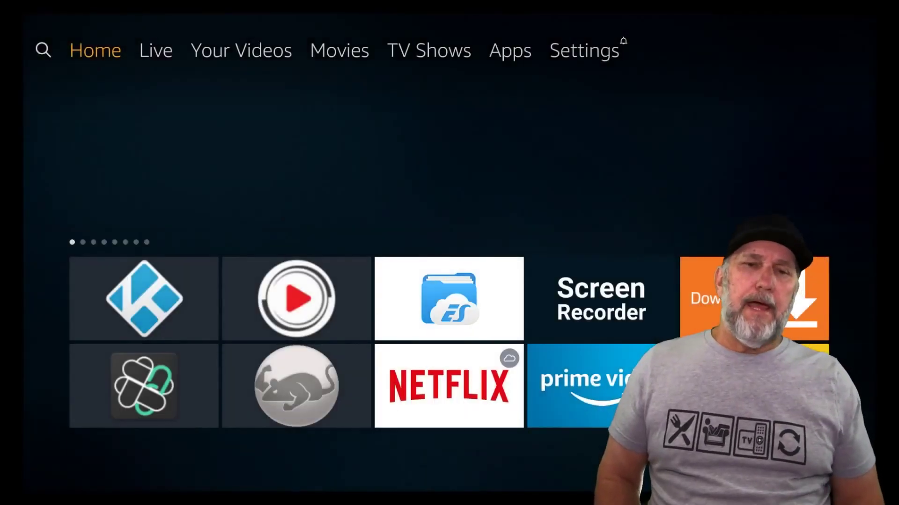